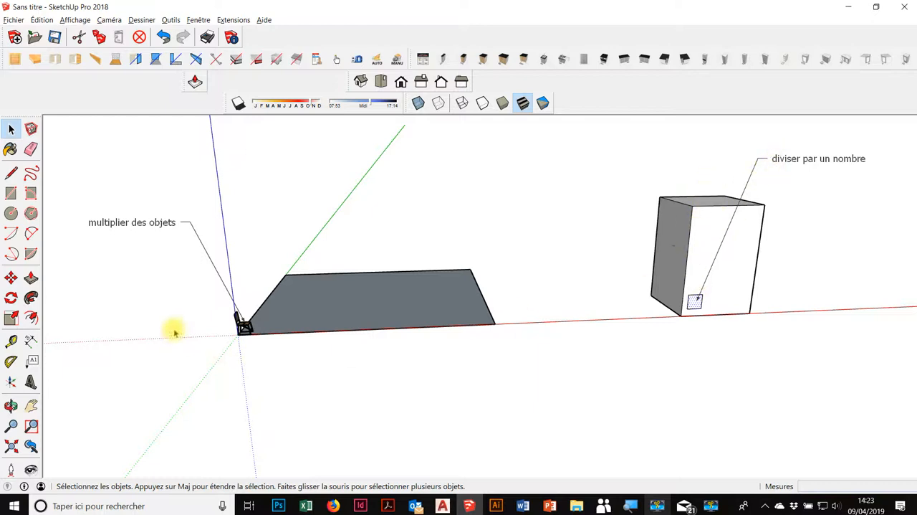
Copy the chair 3 m along the green-axis edge of the floor rectangle, starting from its back bottom corner
scroll(199, 315, "up", 2)
middle_click_drag(314, 352, 280, 342)
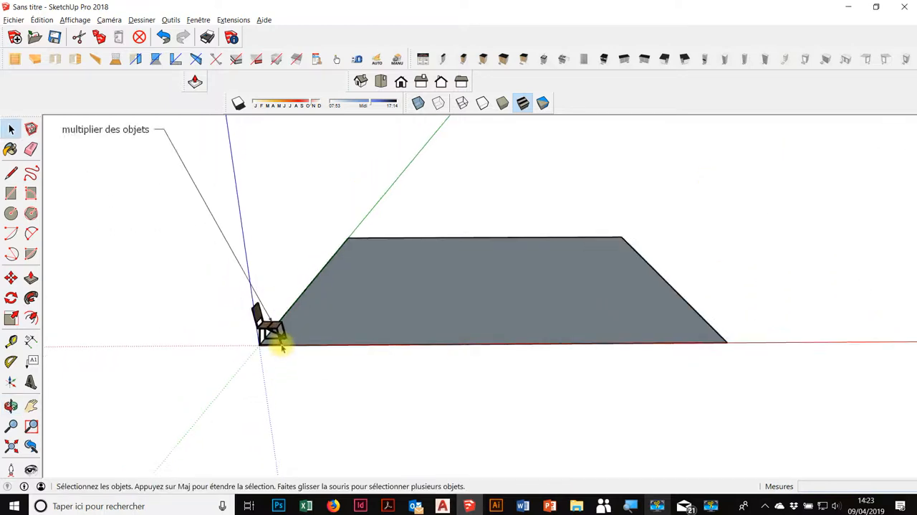
scroll(273, 330, "up", 2)
left_click(268, 323)
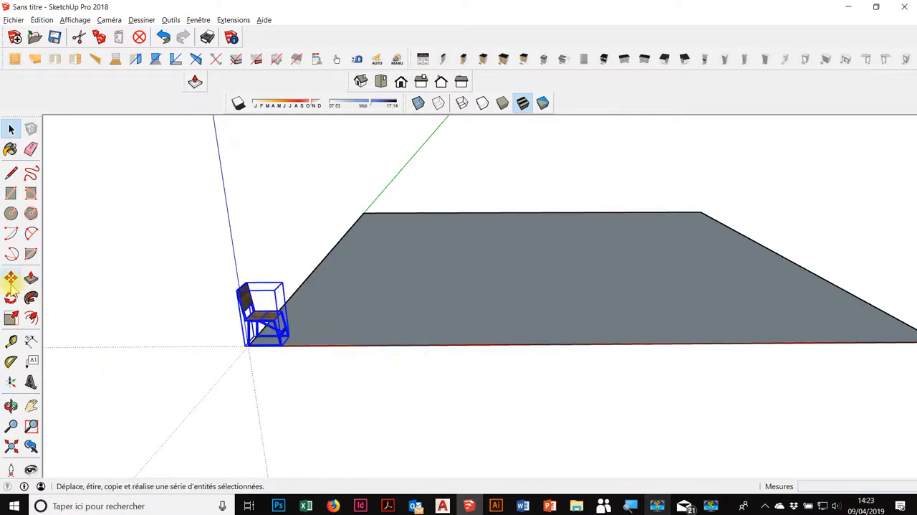
left_click(11, 284)
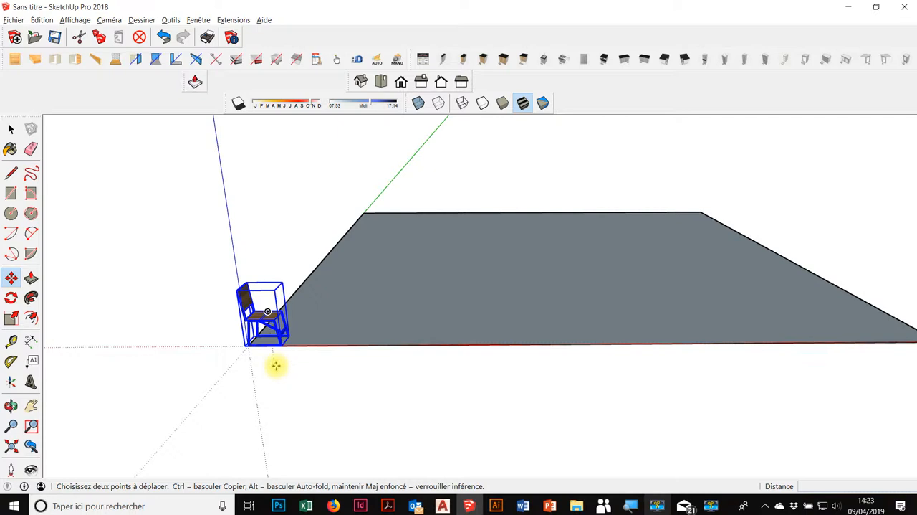
middle_click_drag(276, 365, 308, 199)
middle_click_drag(426, 287, 375, 230)
scroll(356, 211, "up", 3)
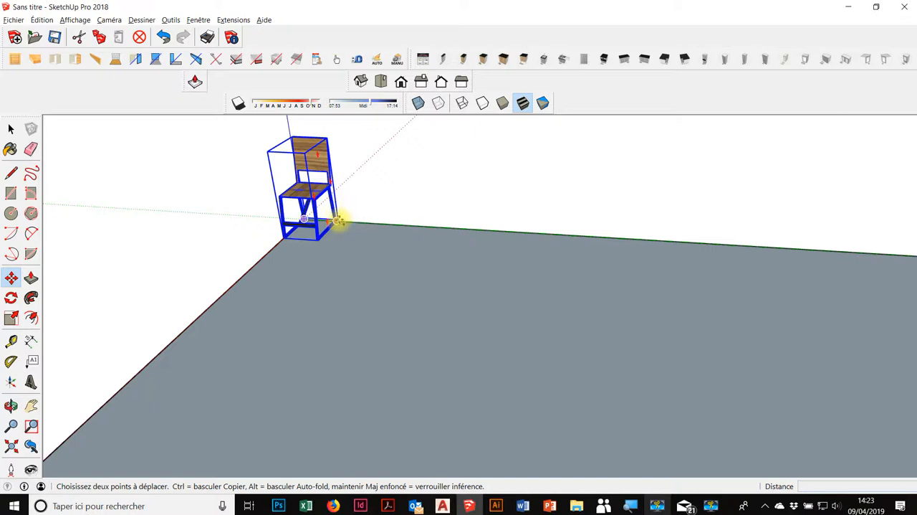
left_click(339, 220)
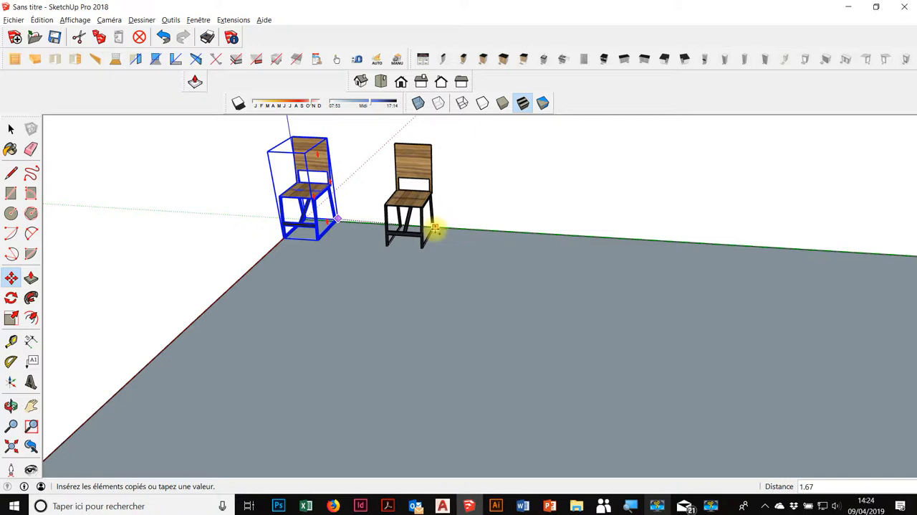
type("3")
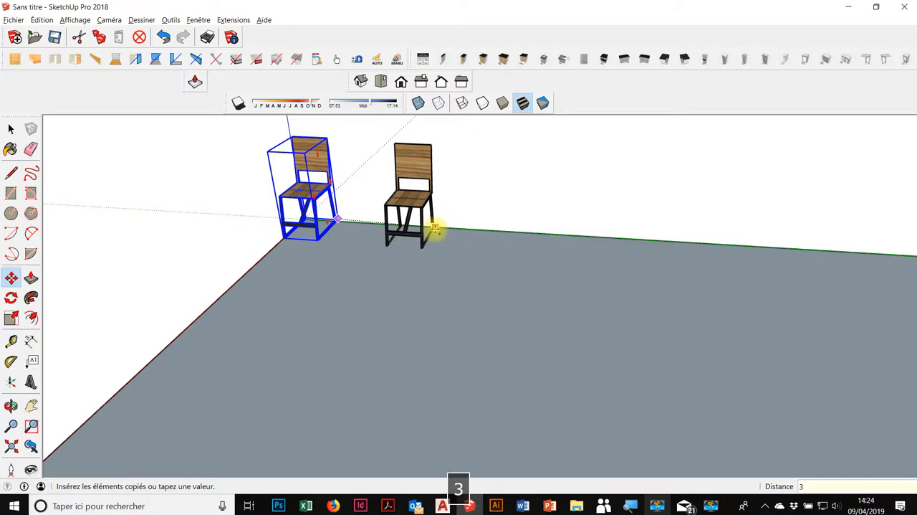
key("Return")
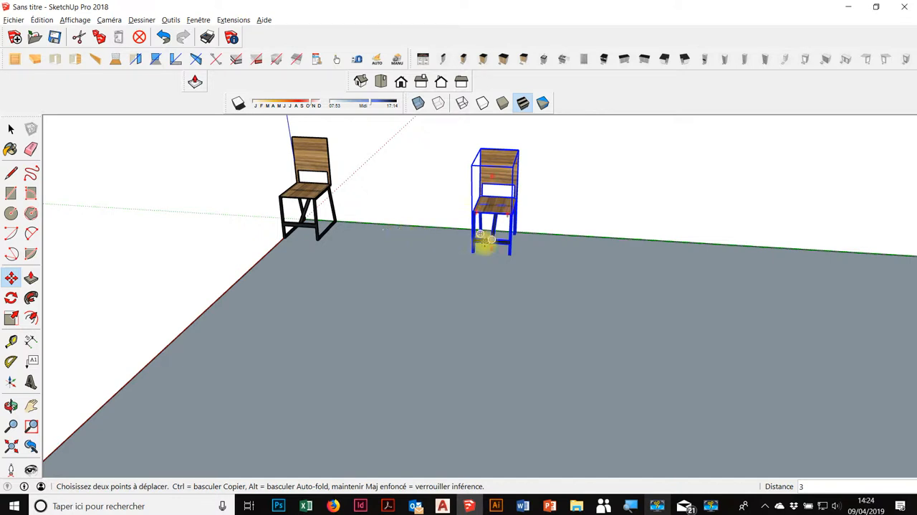
Multiply the chair copy with *5 to array it at equal spacing along the floor's edge
type("*5")
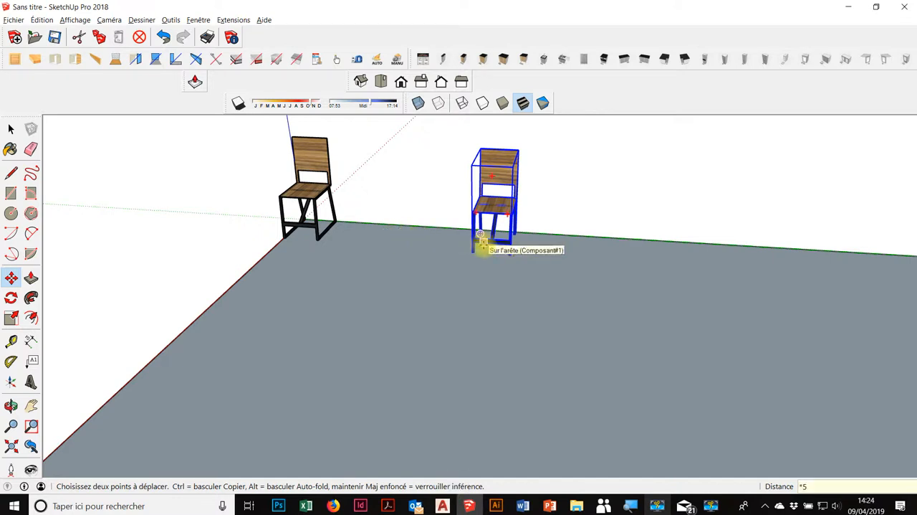
key("Return")
scroll(404, 243, "down", 5)
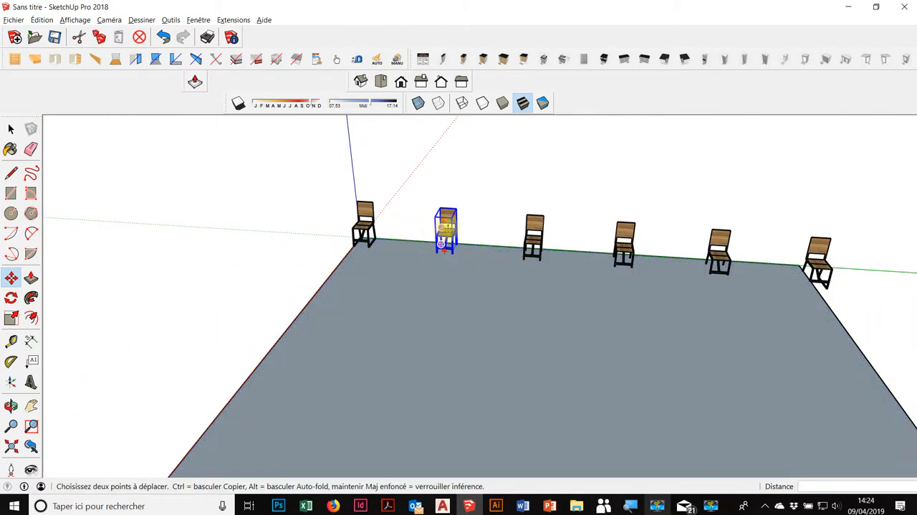
Change the chair array to three copies with *3
mouse_move(626, 234)
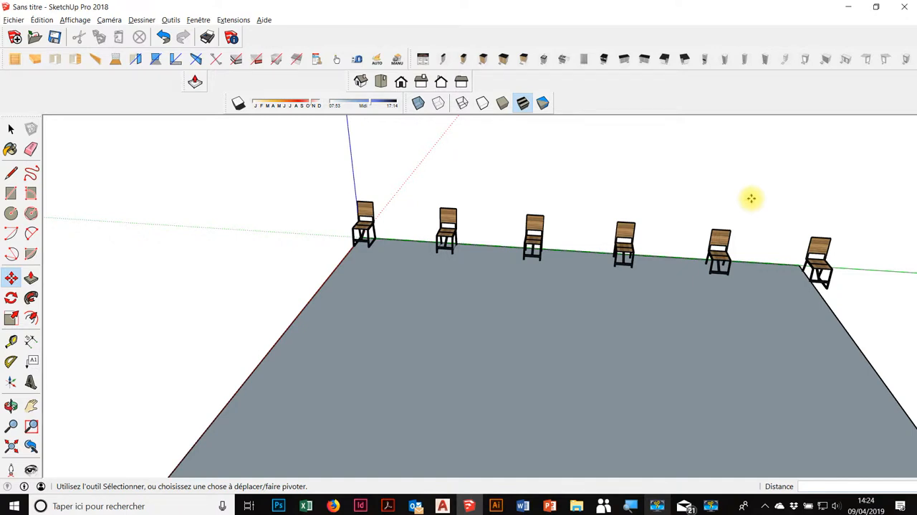
type("*3")
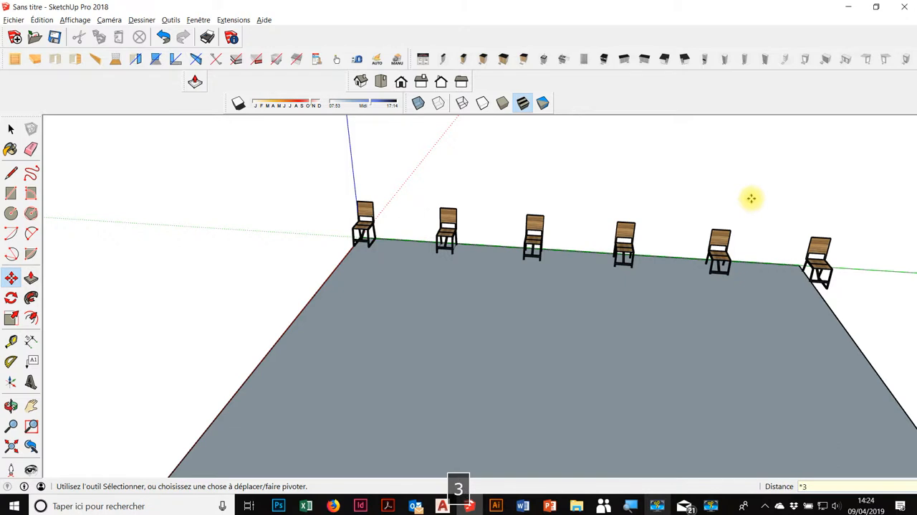
key("Return")
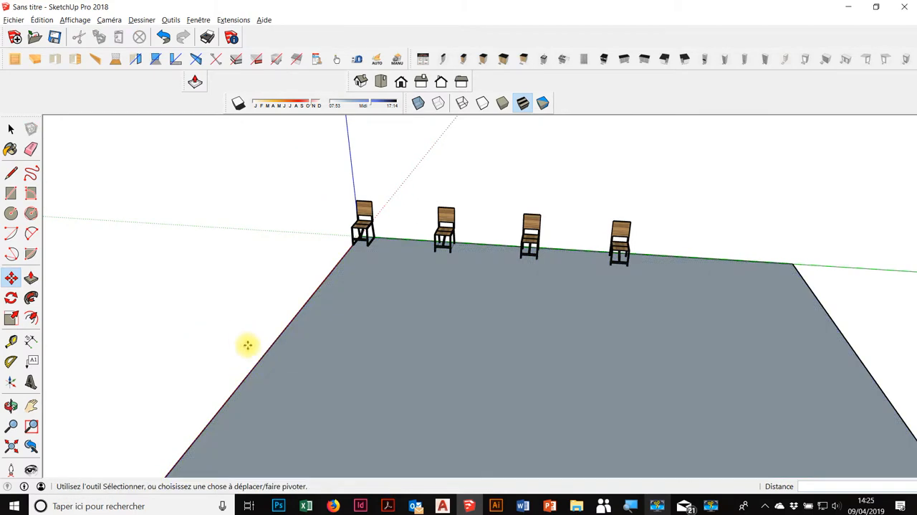
Create a guide line 1 m below the top edge of the tower face that carries the small square
scroll(223, 308, "down", 2)
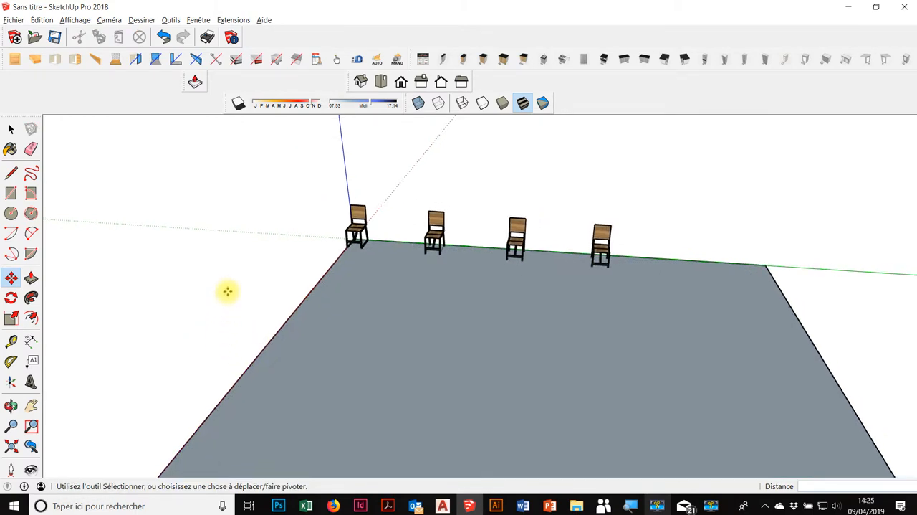
middle_click_drag(199, 323, 352, 310)
scroll(256, 270, "down", 5)
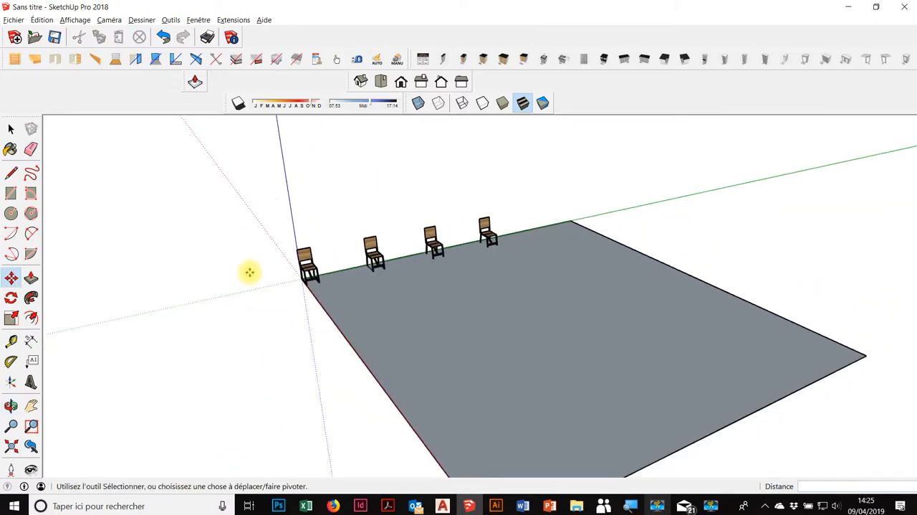
middle_click_drag(246, 274, 509, 311)
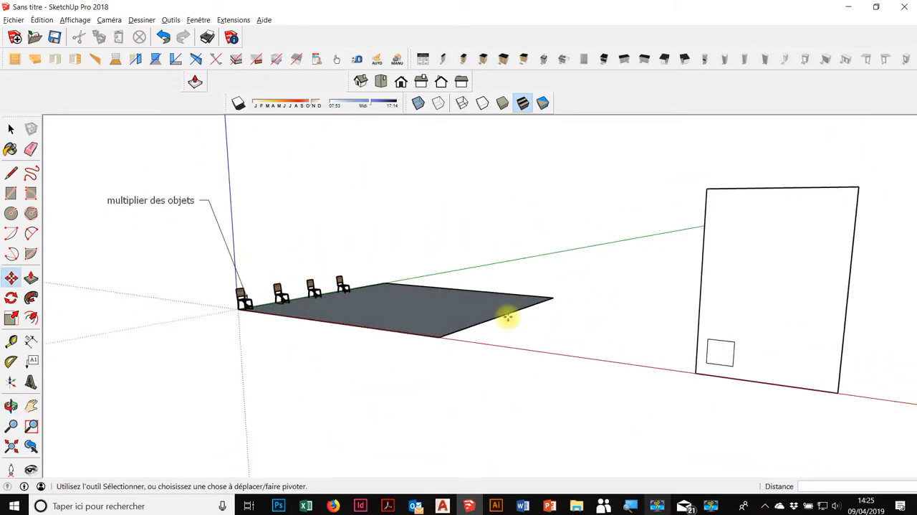
middle_click_drag(838, 347, 753, 375, "shift")
scroll(715, 256, "up", 3)
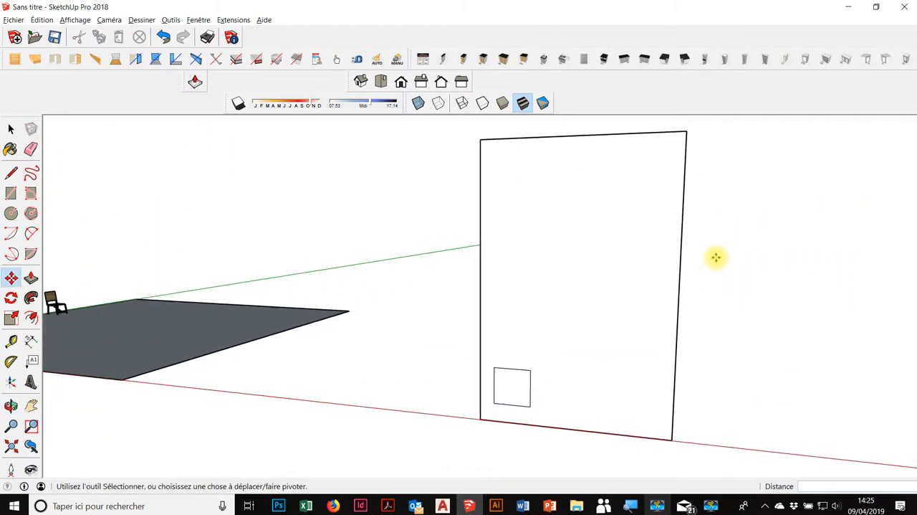
left_click(12, 342)
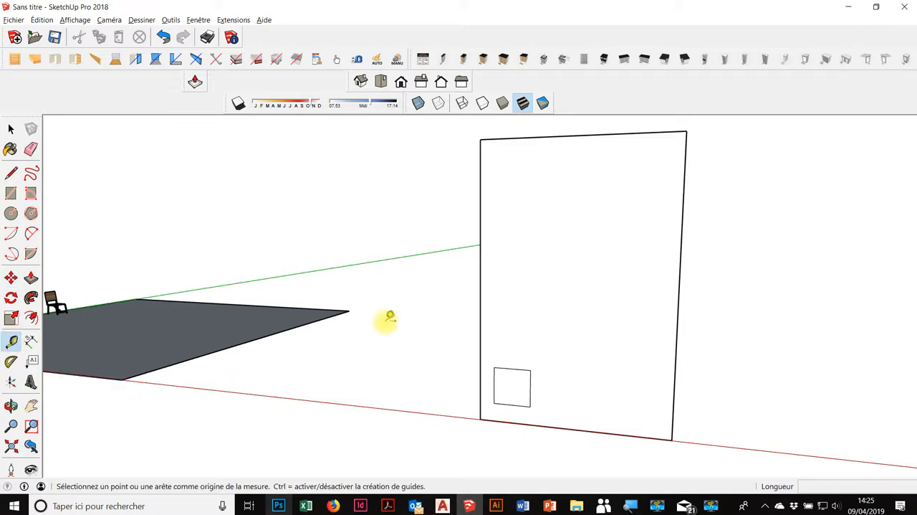
left_click(557, 137)
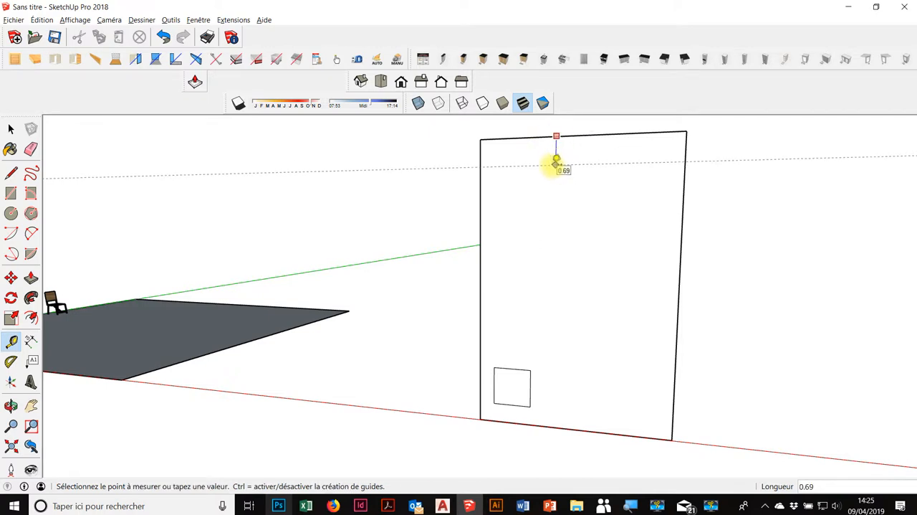
type("1")
key("Return")
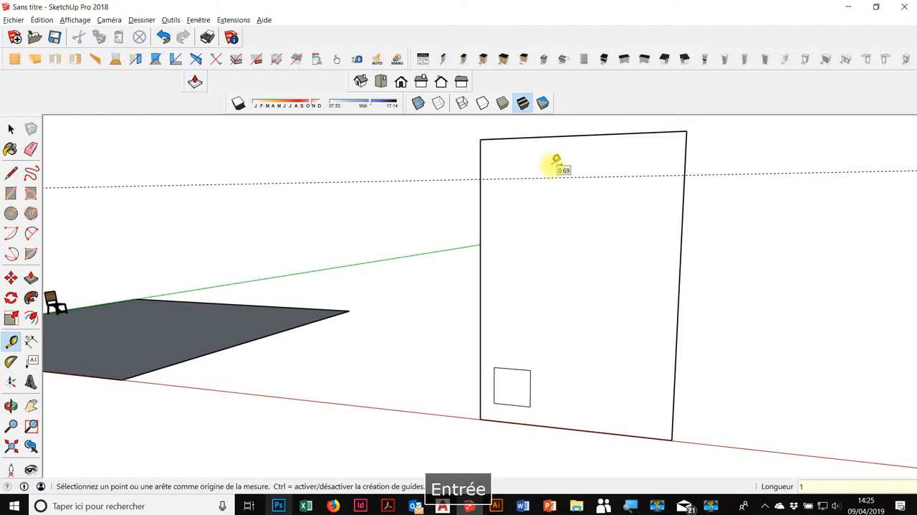
Copy the small square with its edges straight up the tower face, placing its upper corner on the guide line
left_click(11, 128)
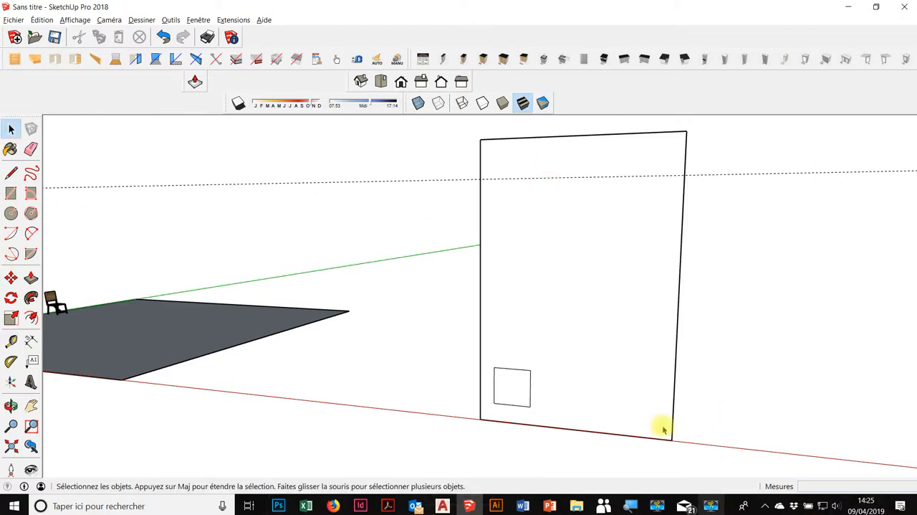
double_click(520, 388)
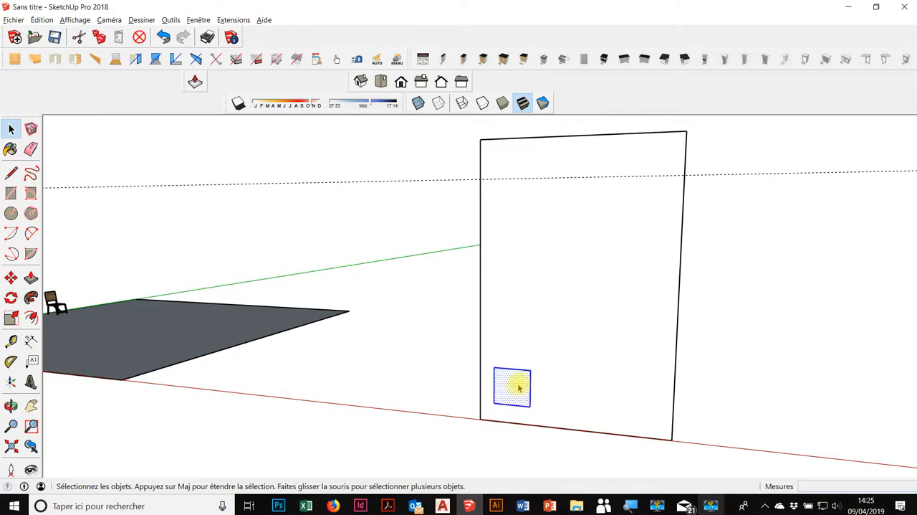
left_click(11, 279)
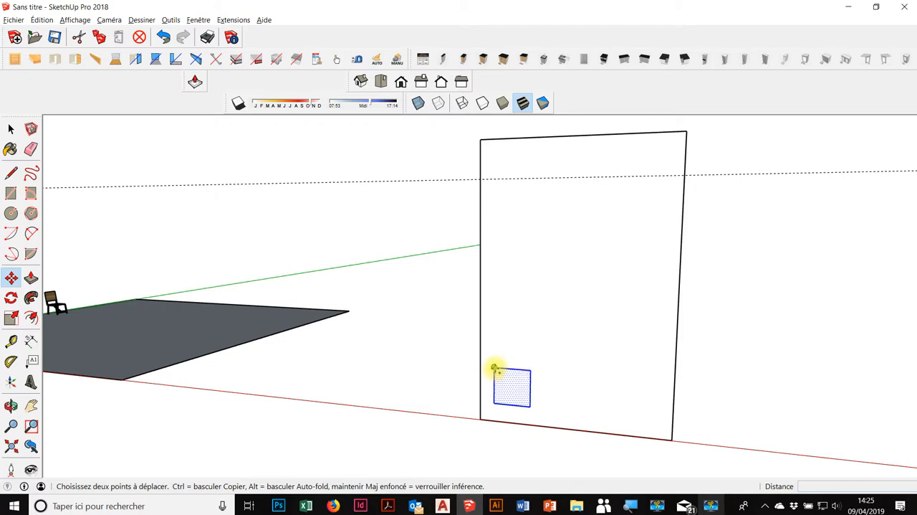
key("ctrl")
left_click(494, 368)
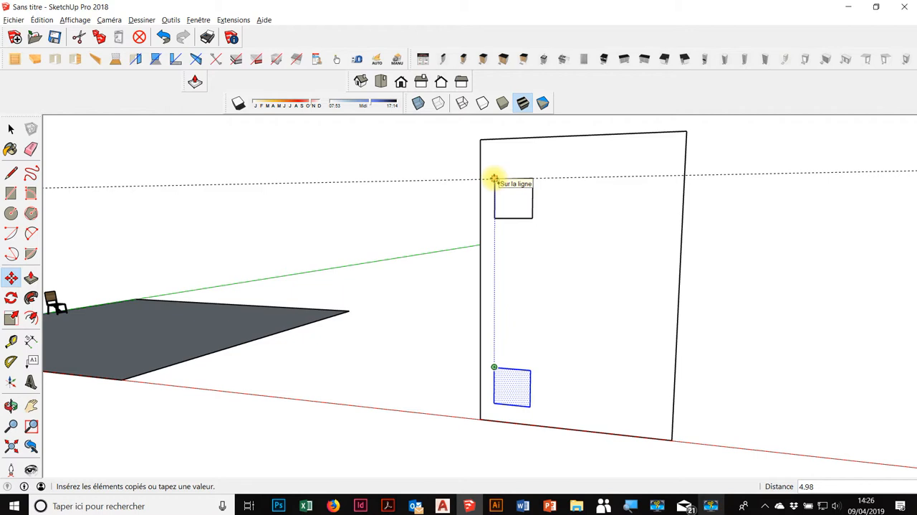
left_click(495, 178)
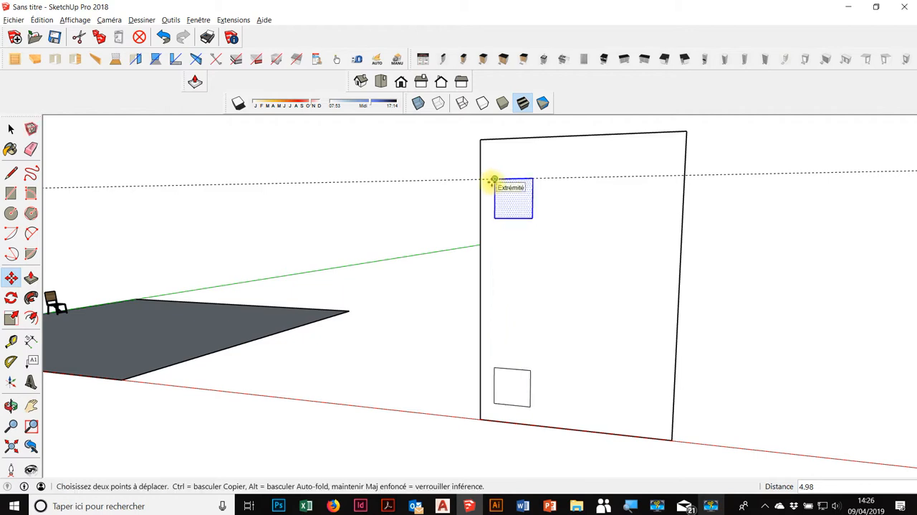
Divide the distance between the original square and its copy with /4 to fill in evenly spaced squares
type("/4")
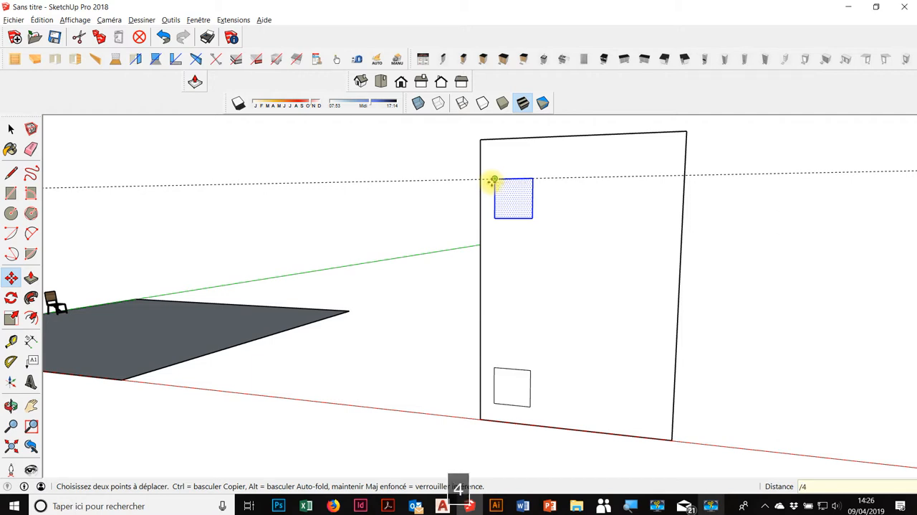
key("Return")
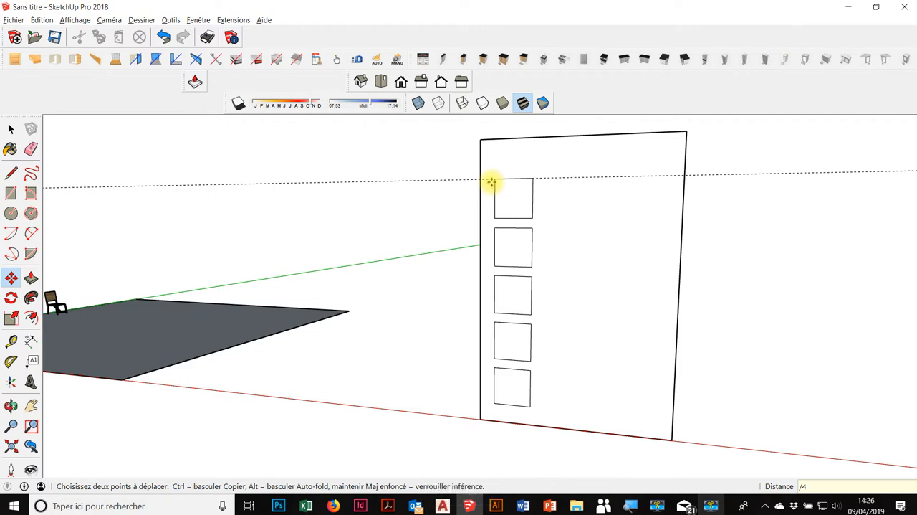
Change the division of the square copies to /2, leaving a single square midway between the two ends
type("/2")
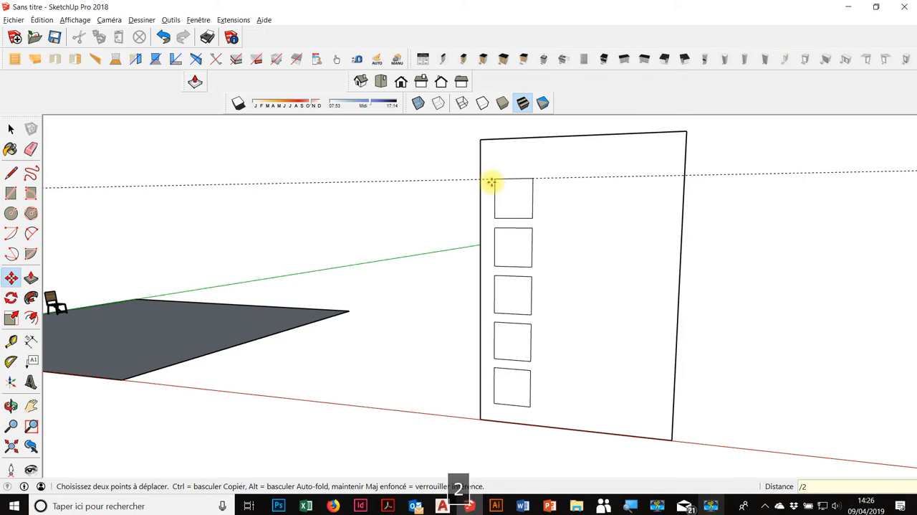
key("Return")
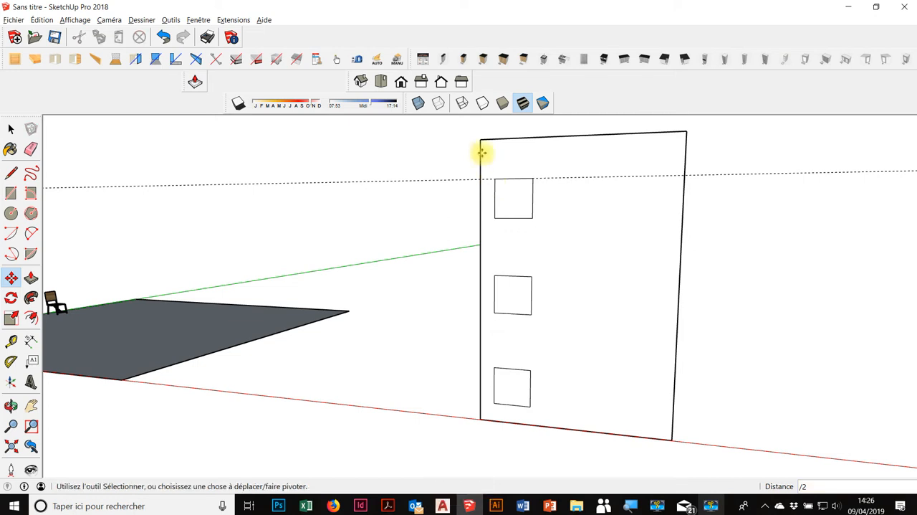
middle_click_drag(739, 233, 368, 273)
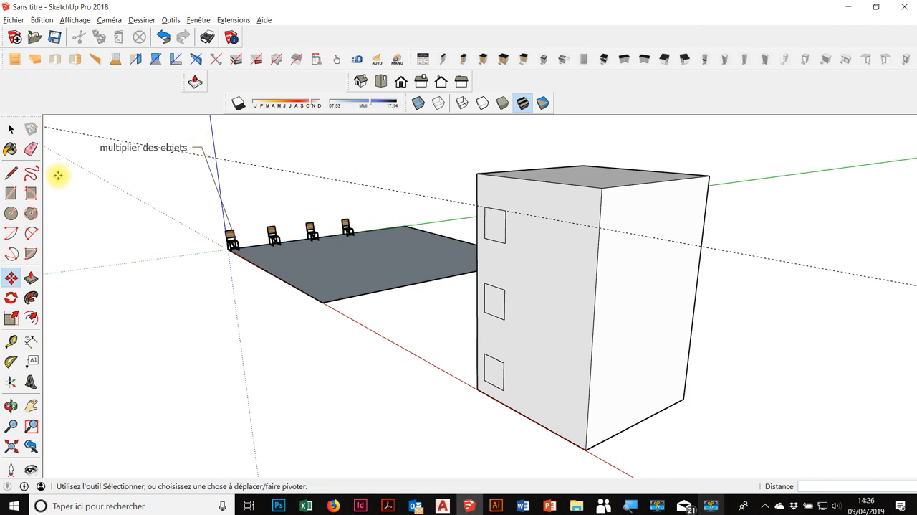